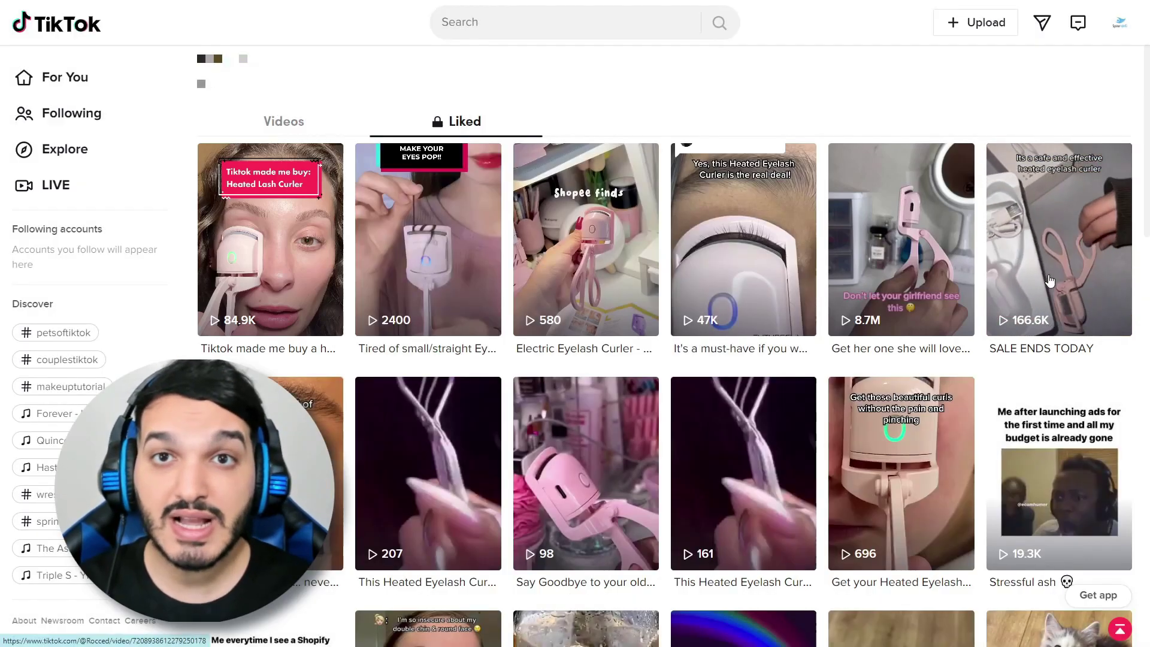
Copy the link of the 'ugly straight lashes' curler ad and download it watermark-free via SnapTik.
right_click(1015, 352)
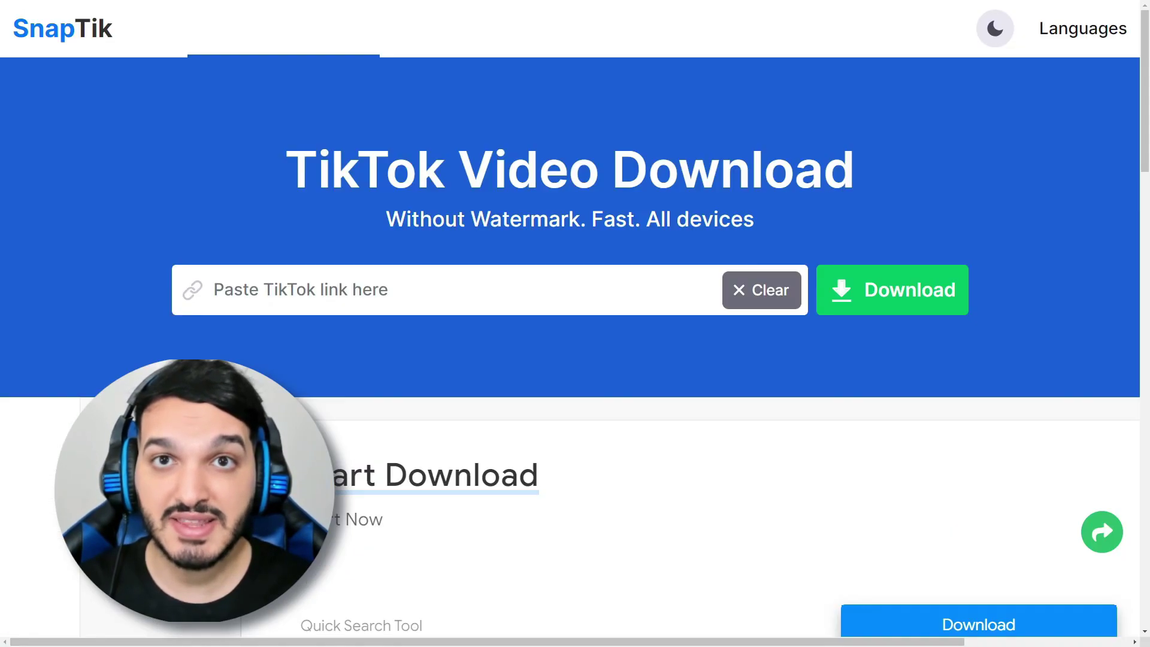
key(ctrl+v)
click(905, 303)
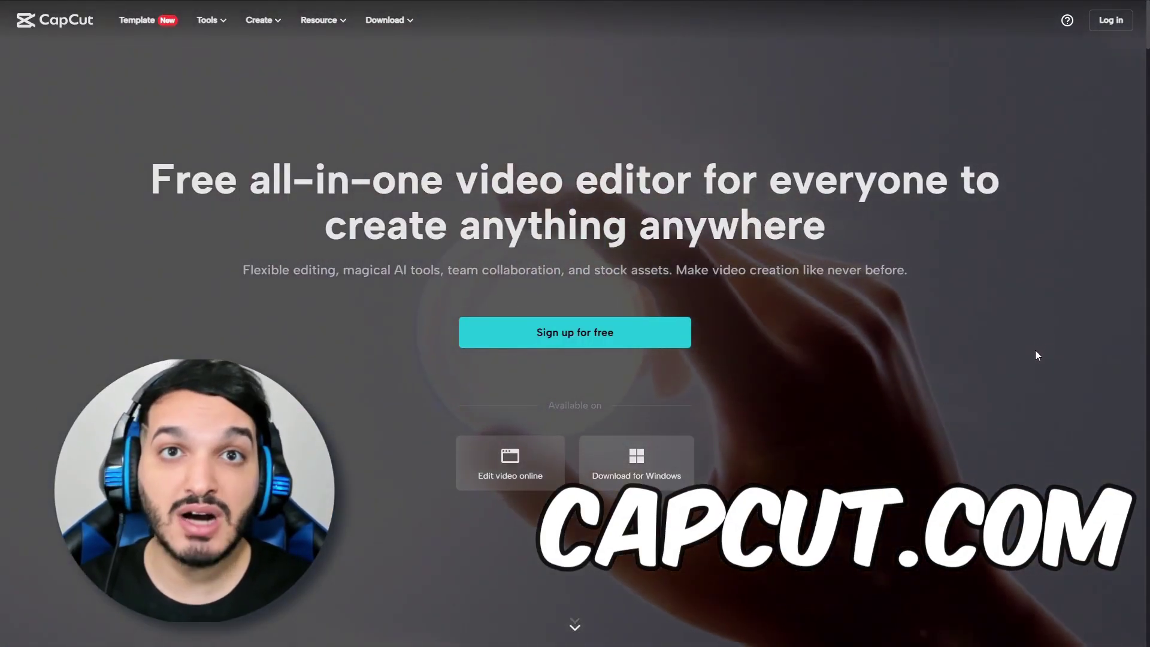
Scroll through the capcut.com page to find the online video editor.
scroll(1037, 355, down, 20)
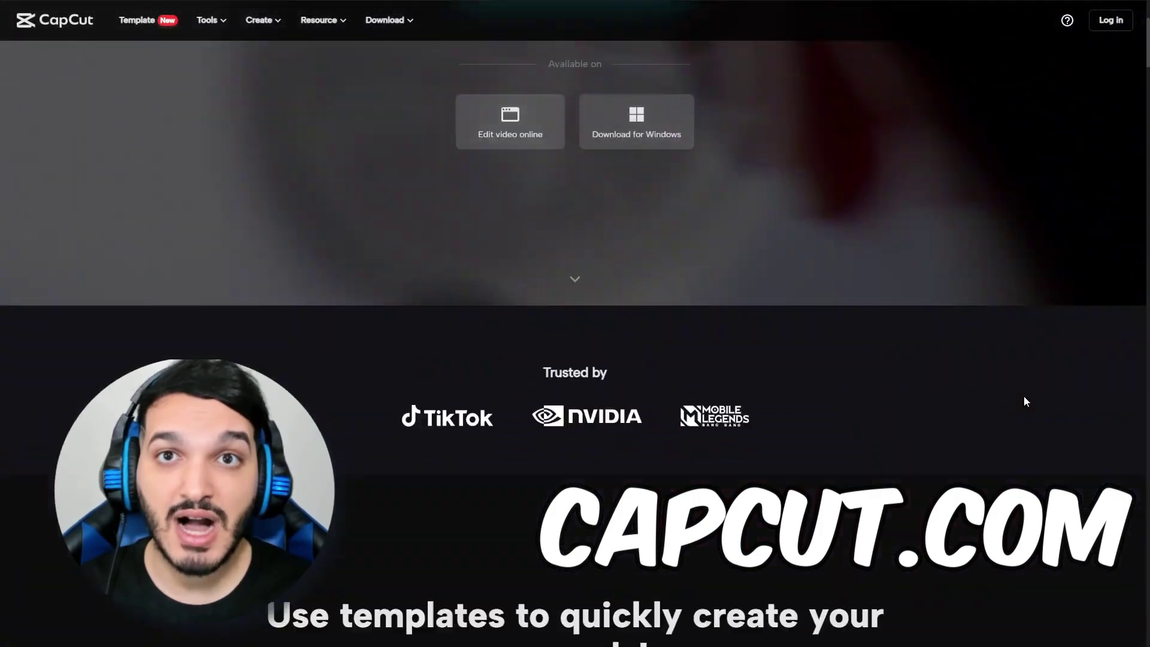
scroll(1025, 409, down, 15)
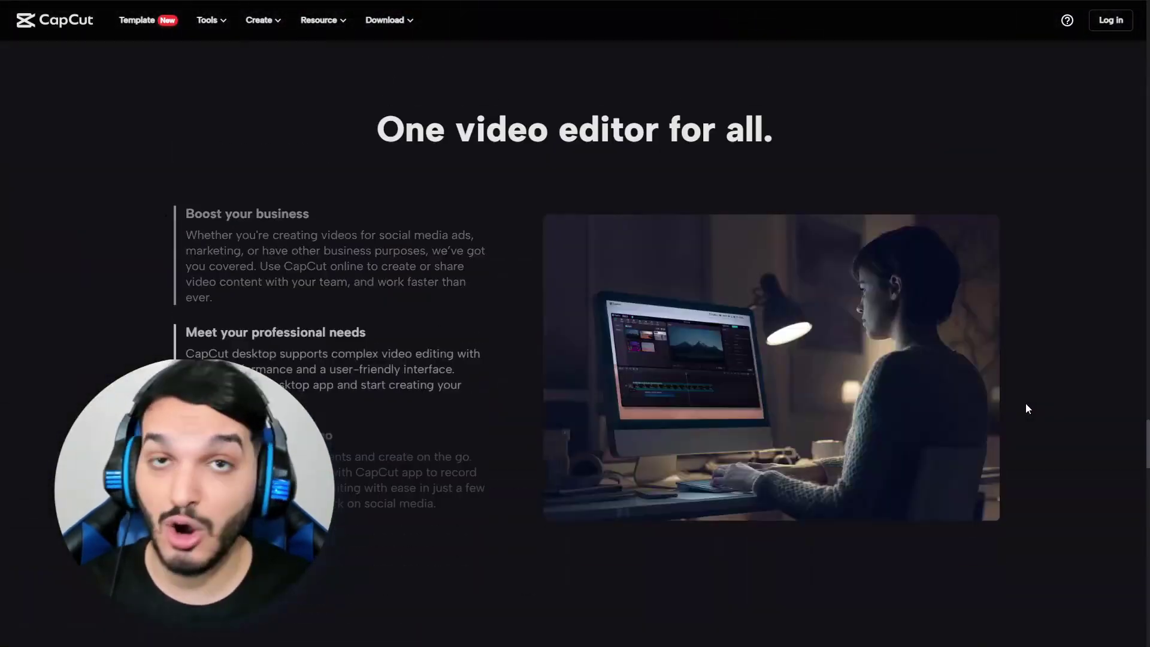
scroll(1026, 409, up, 5)
scroll(1026, 414, up, 20)
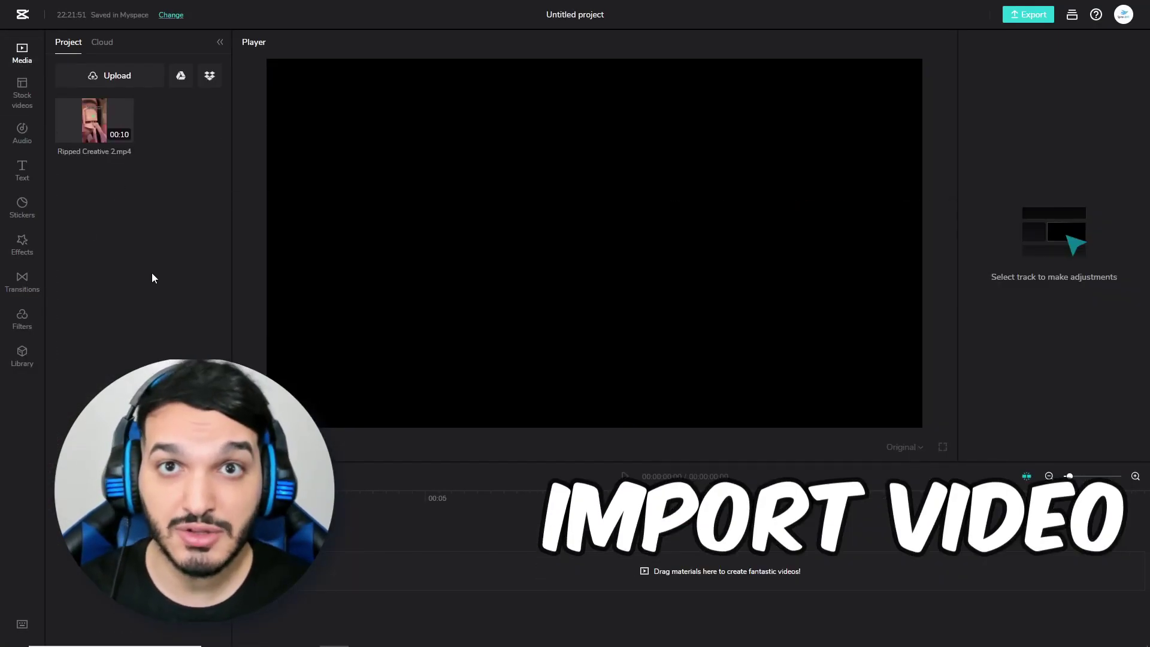
Place Ripped Creative 2.mp4 on the timeline and play it through from the start.
drag(95, 120, 385, 538)
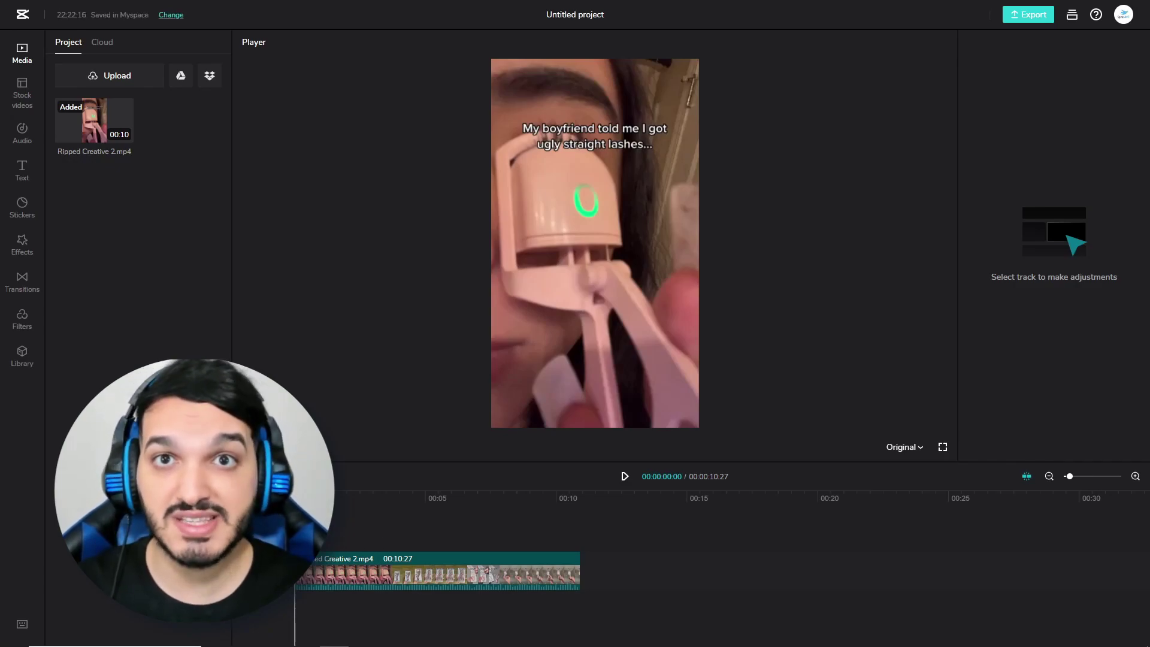
key(space)
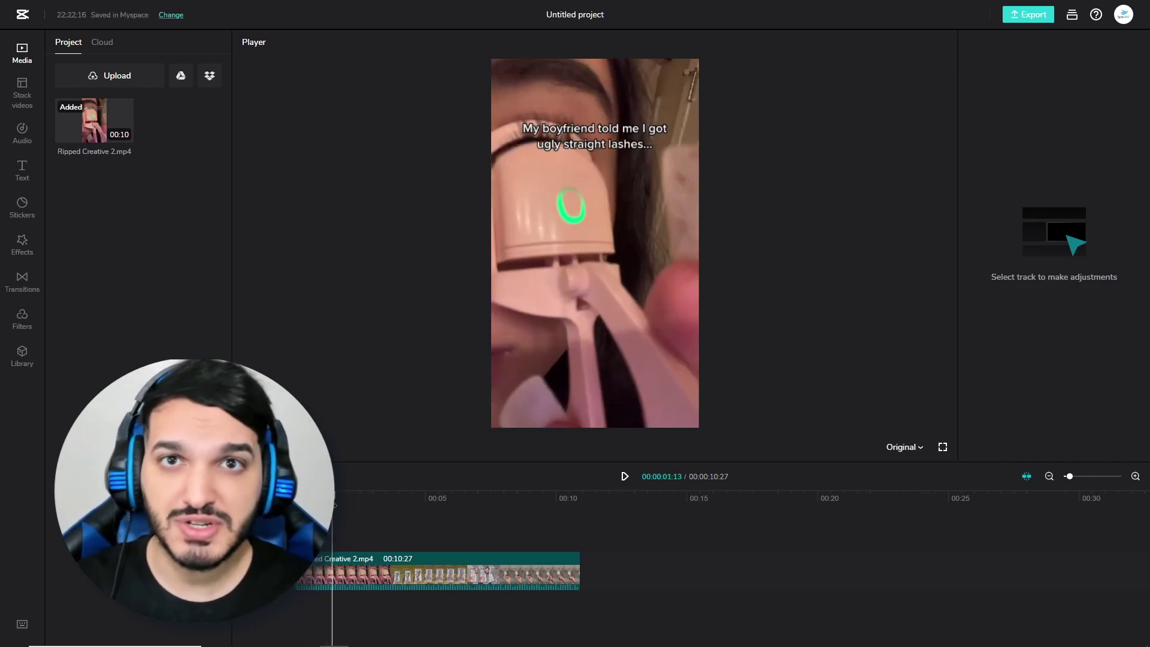
drag(398, 499, 504, 505)
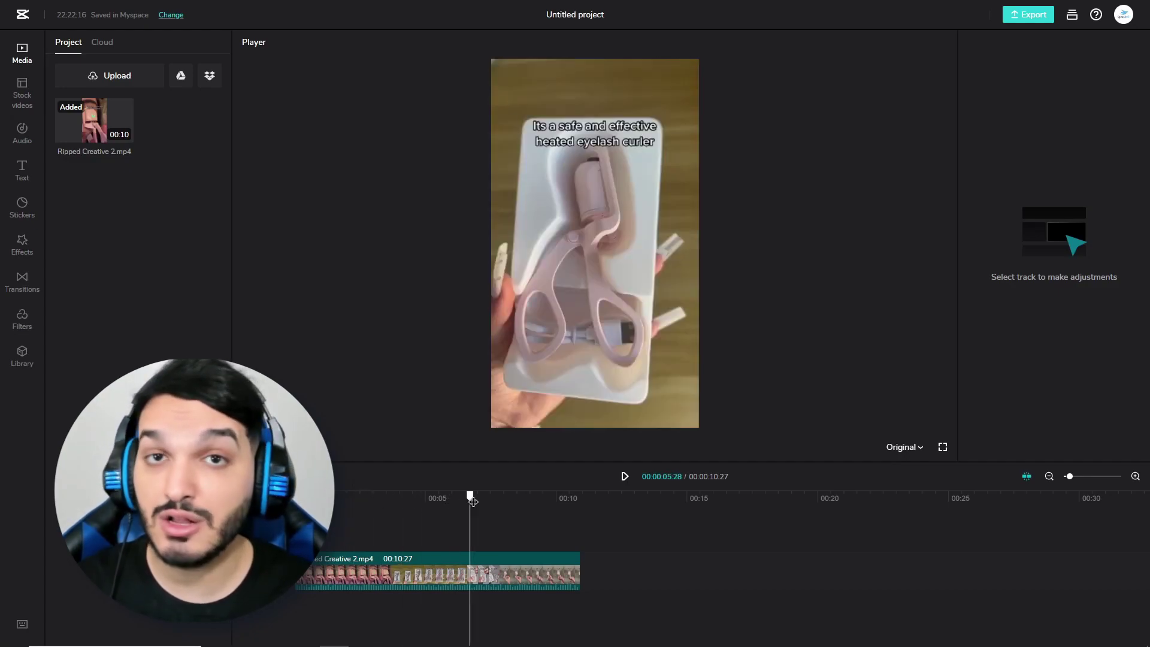
click(297, 498)
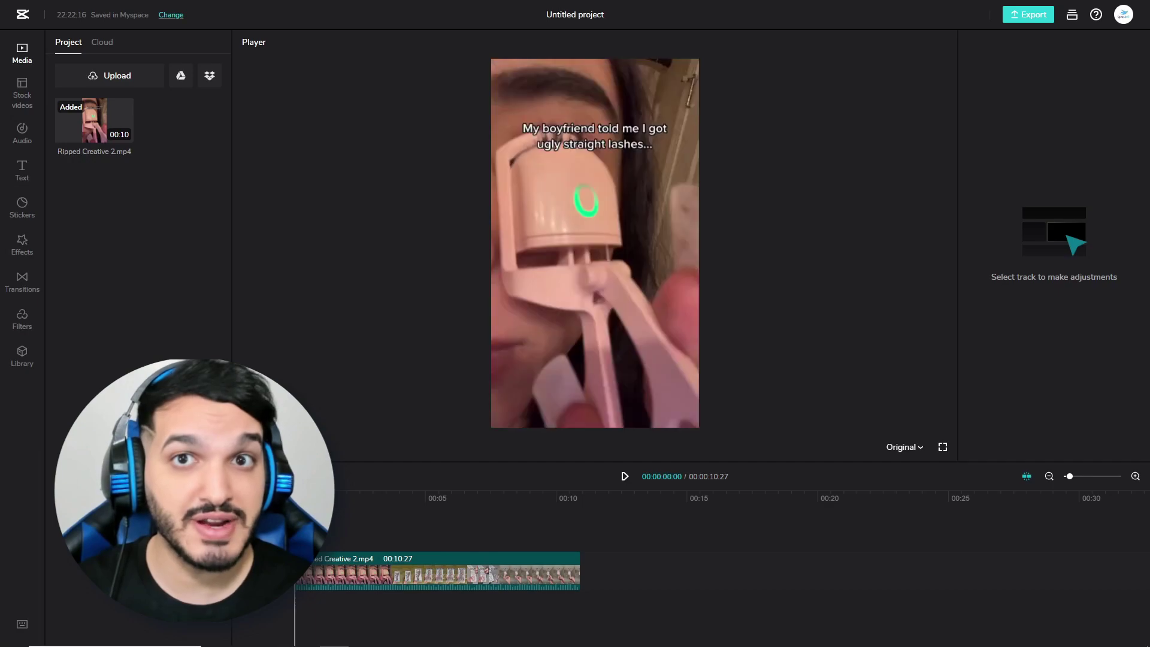
click(624, 477)
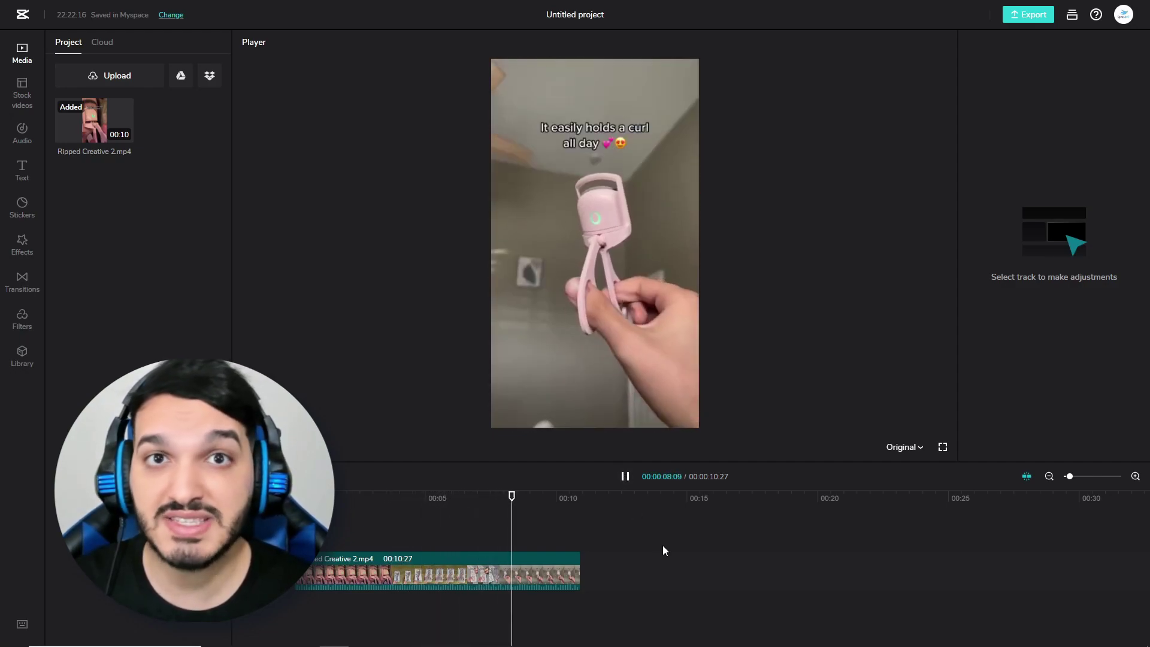
click(625, 477)
Lay the High Saturation filter over the whole clip and lower its intensity to 10.
drag(578, 495, 295, 503)
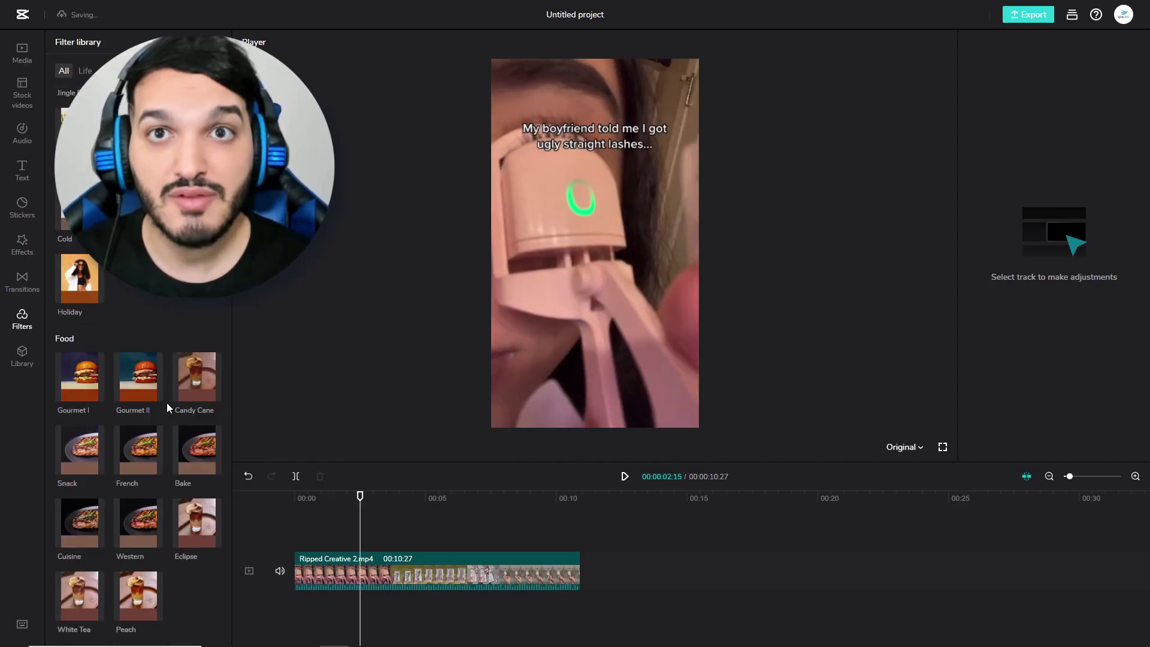
scroll(167, 396, down, 6)
drag(76, 366, 322, 538)
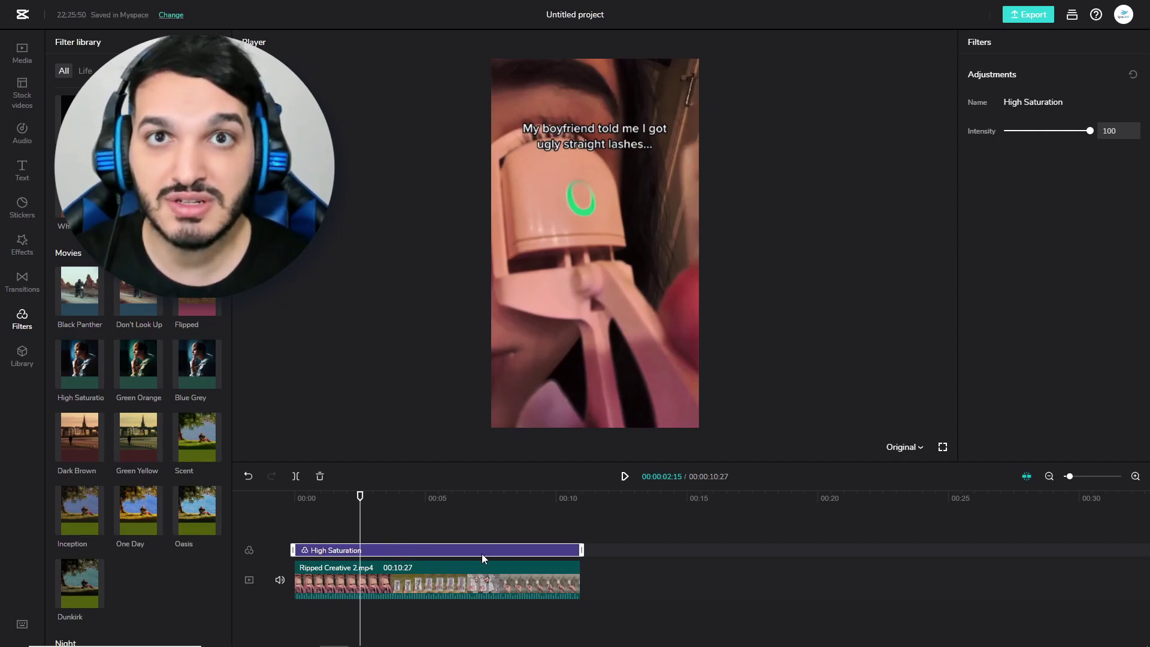
drag(1090, 134, 1012, 138)
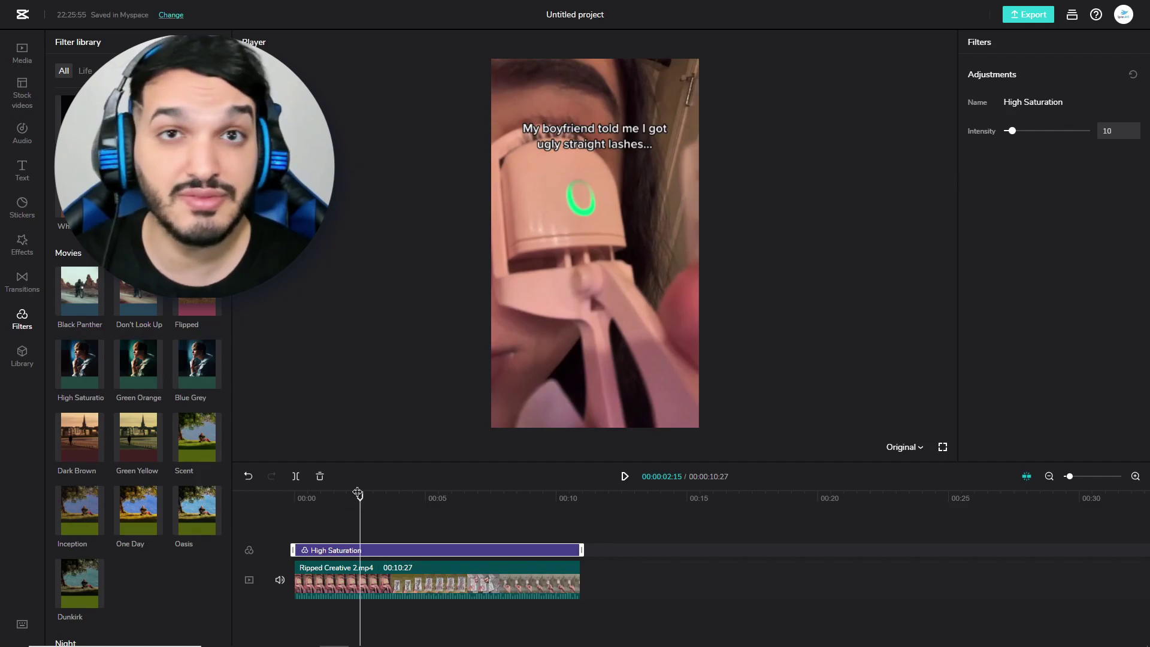
click(278, 502)
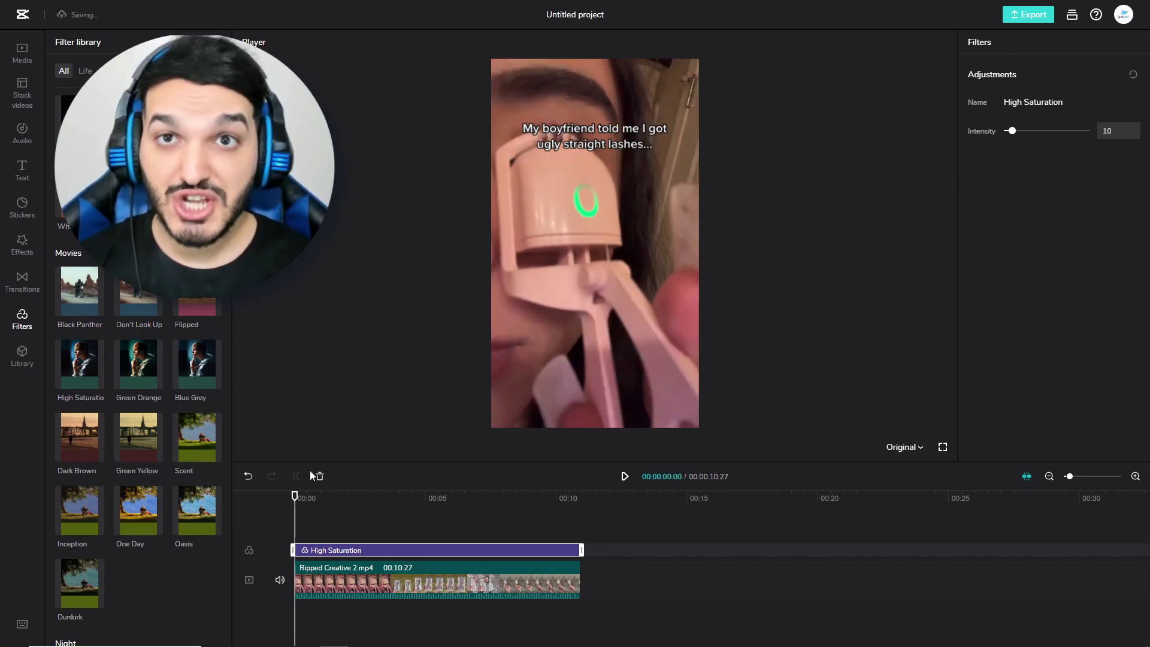
click(625, 477)
mouse_move(1012, 130)
mouse_down()
mouse_move(1081, 129)
mouse_move(977, 128)
mouse_move(1099, 131)
mouse_move(1000, 134)
mouse_move(1023, 137)
mouse_move(1013, 136)
mouse_up()
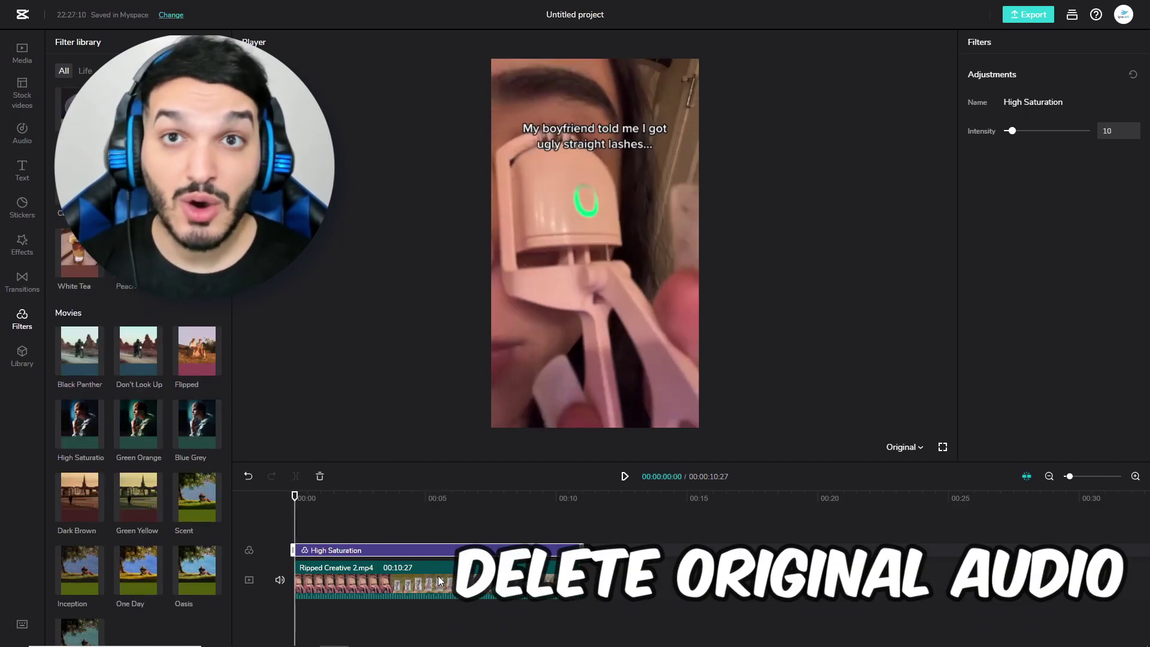
Separate the clip's original audio, delete that audio track, and preview the filtered video.
click(437, 577)
right_click(426, 584)
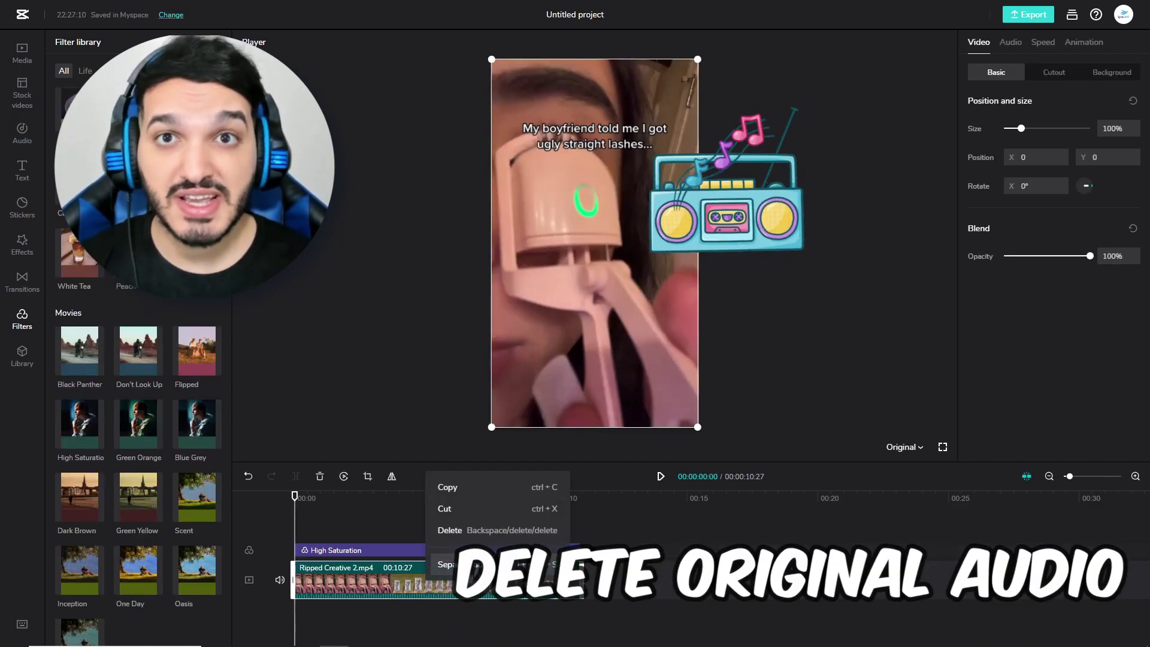
click(476, 567)
click(420, 597)
right_click(420, 597)
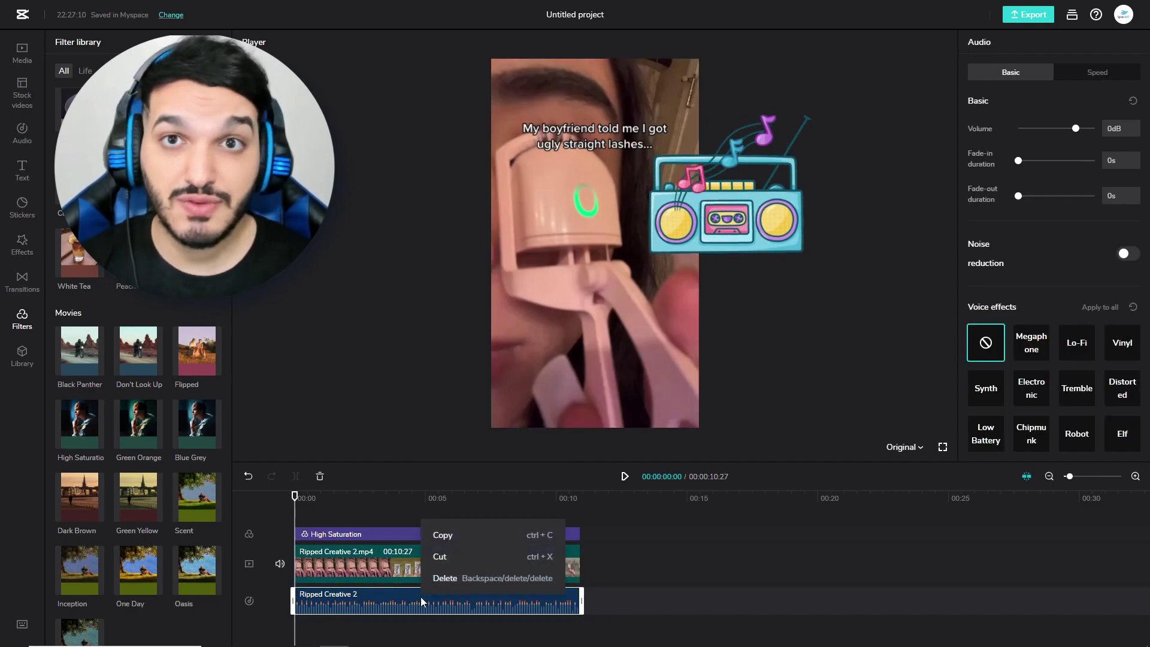
click(459, 579)
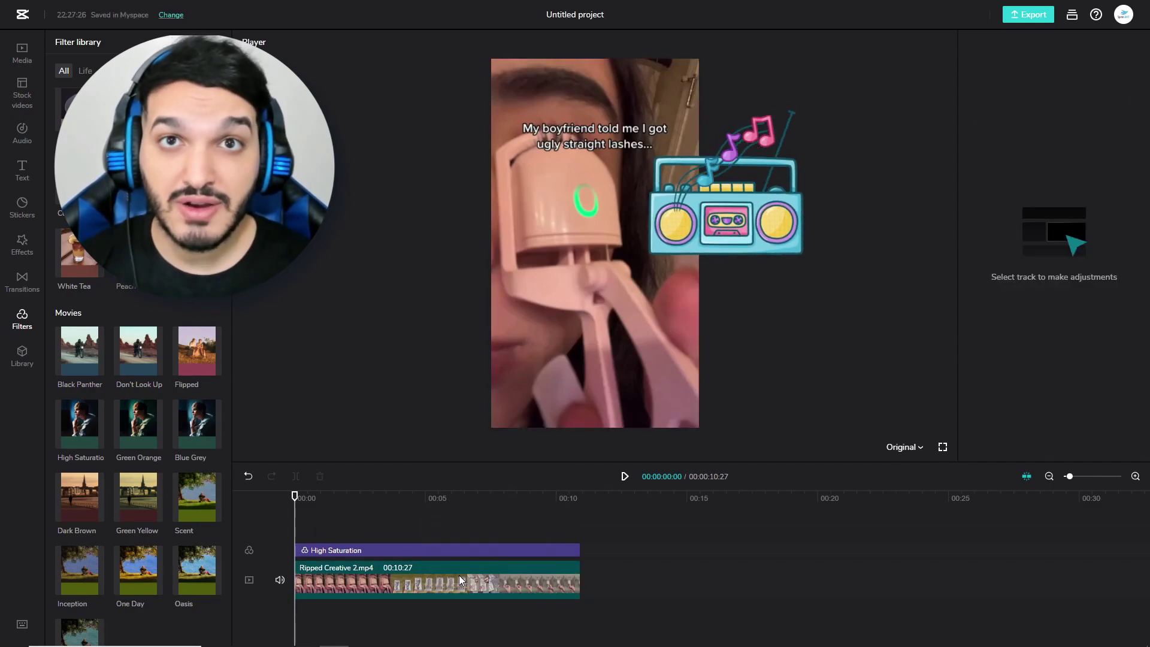
click(623, 479)
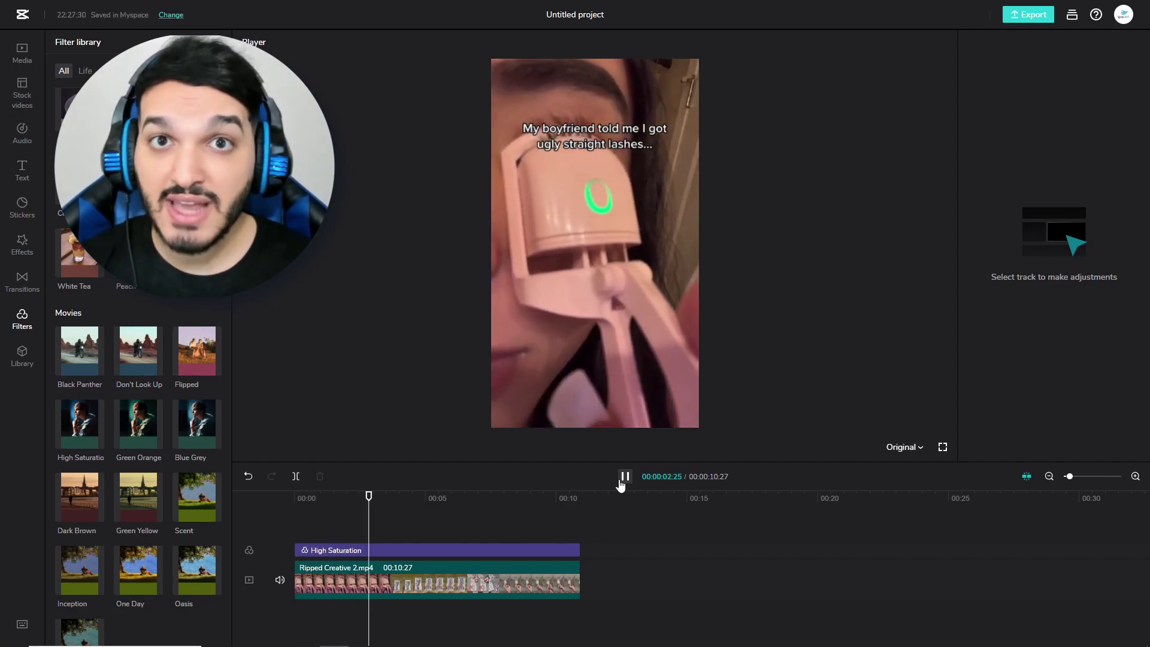
click(624, 480)
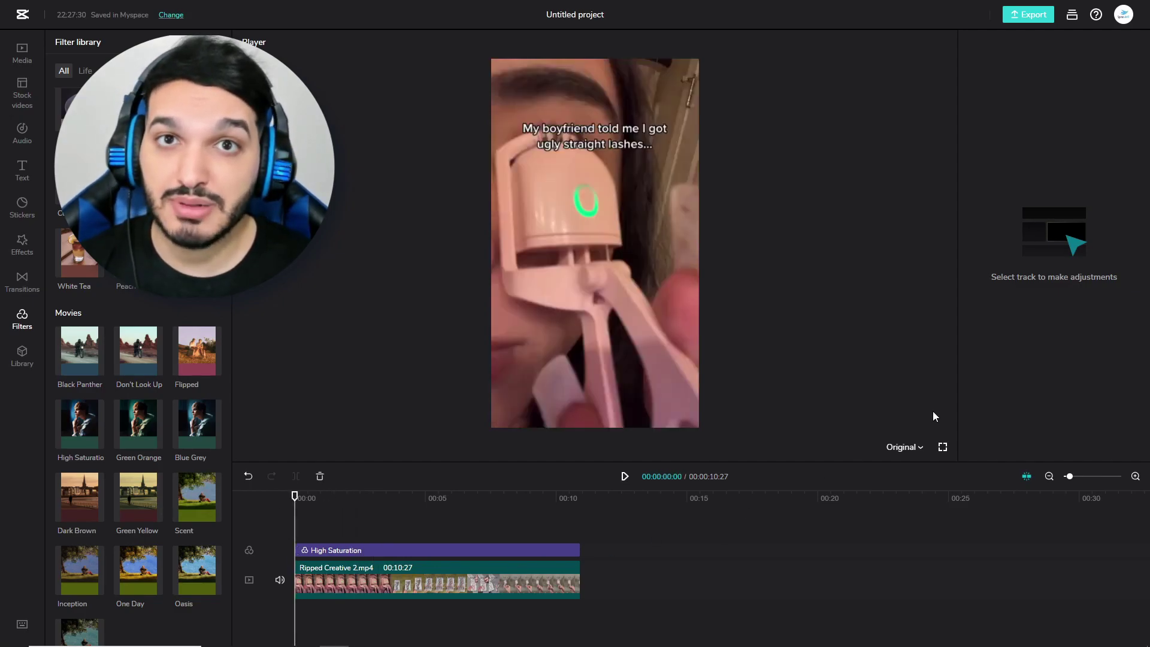
Add a caption reading 'My boyfriend told me i got ugly straight lashes', fixing the typo.
click(22, 171)
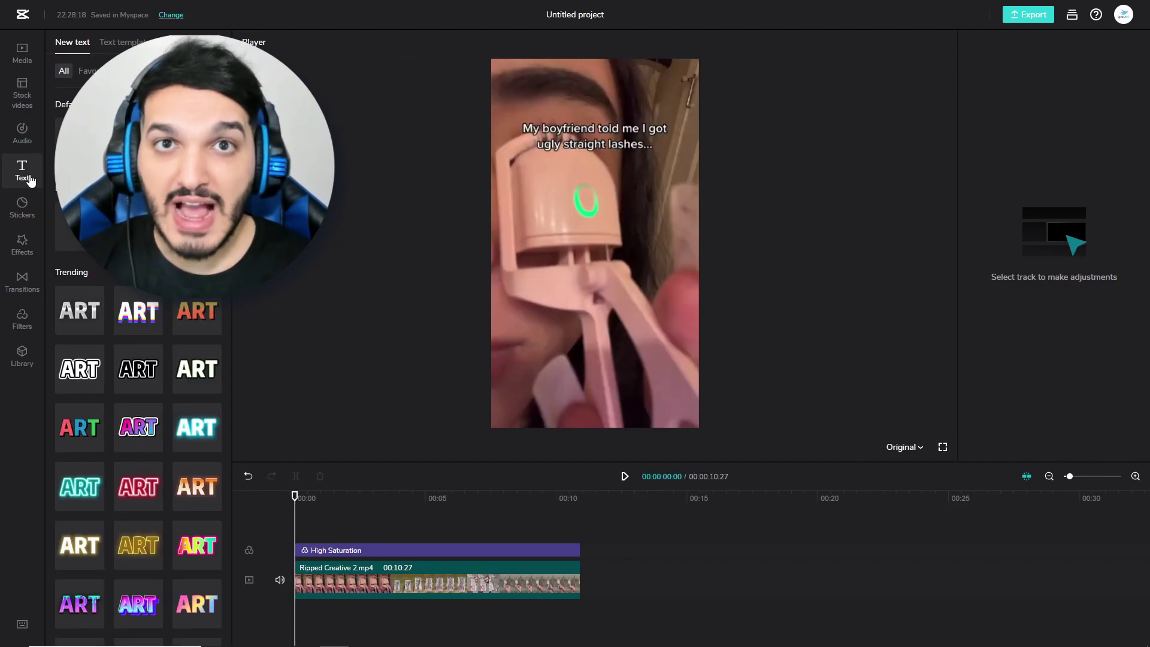
click(79, 143)
text(My boyfriend told me i got ugly stragiht lashes)
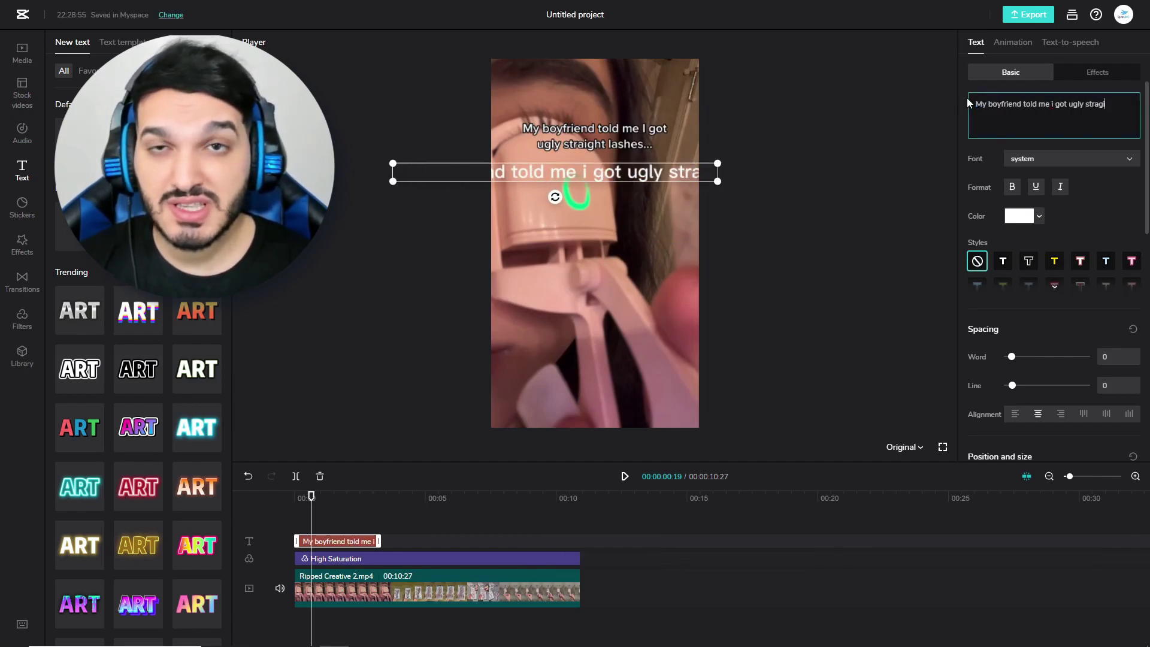
right_click(1099, 103)
click(1054, 111)
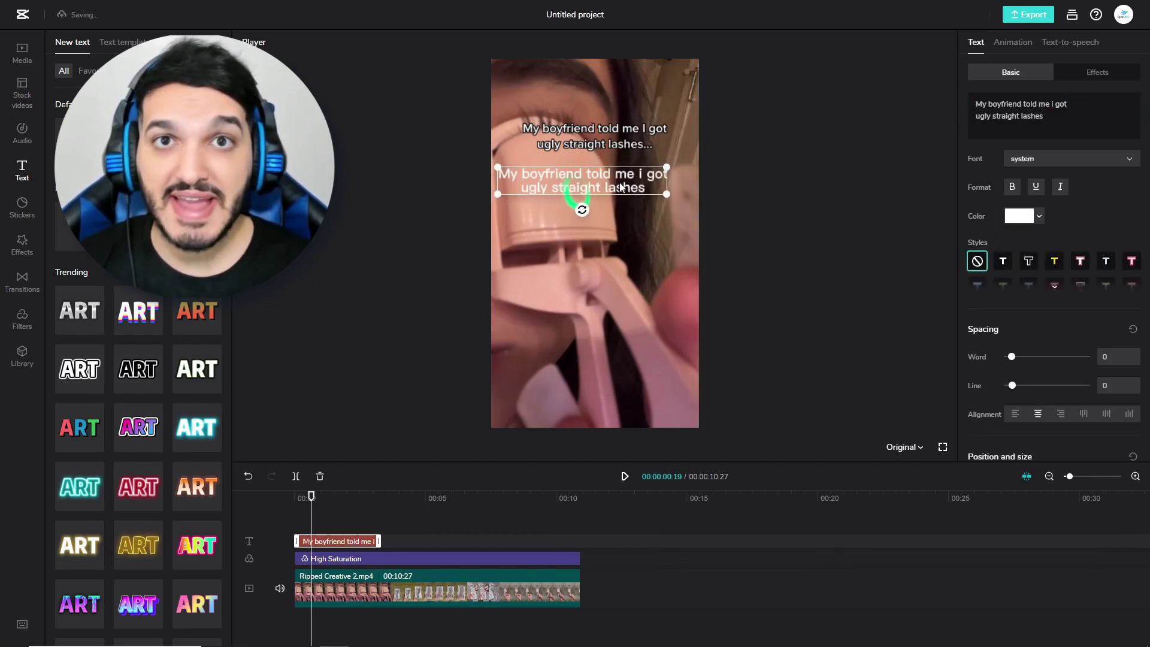
Give the caption an outlined style with a light pink background and move it near the top.
click(1004, 263)
drag(595, 173, 630, 139)
scroll(1061, 287, down, 10)
click(1024, 226)
click(1053, 248)
click(641, 159)
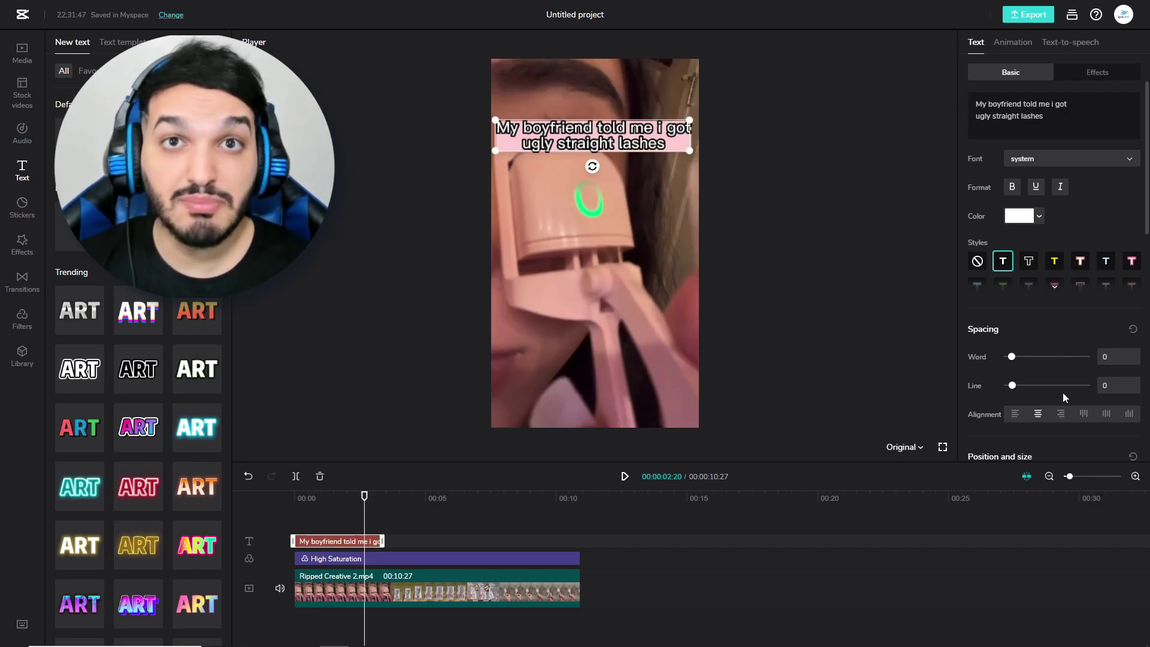
scroll(1065, 396, down, 5)
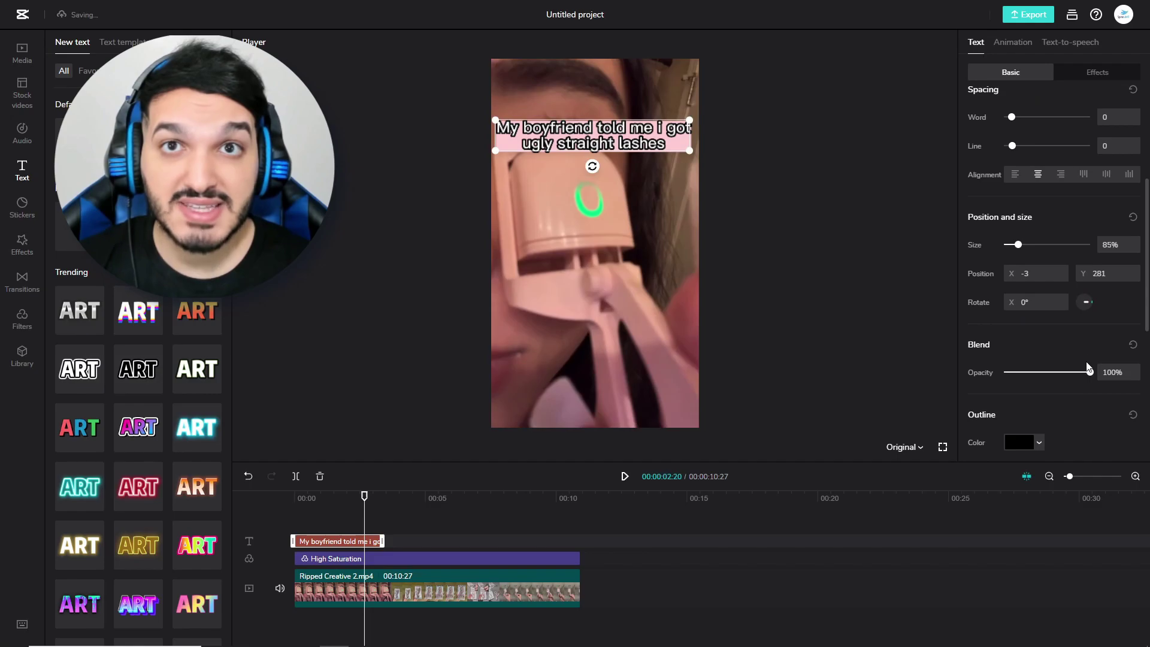
drag(1088, 372, 1143, 349)
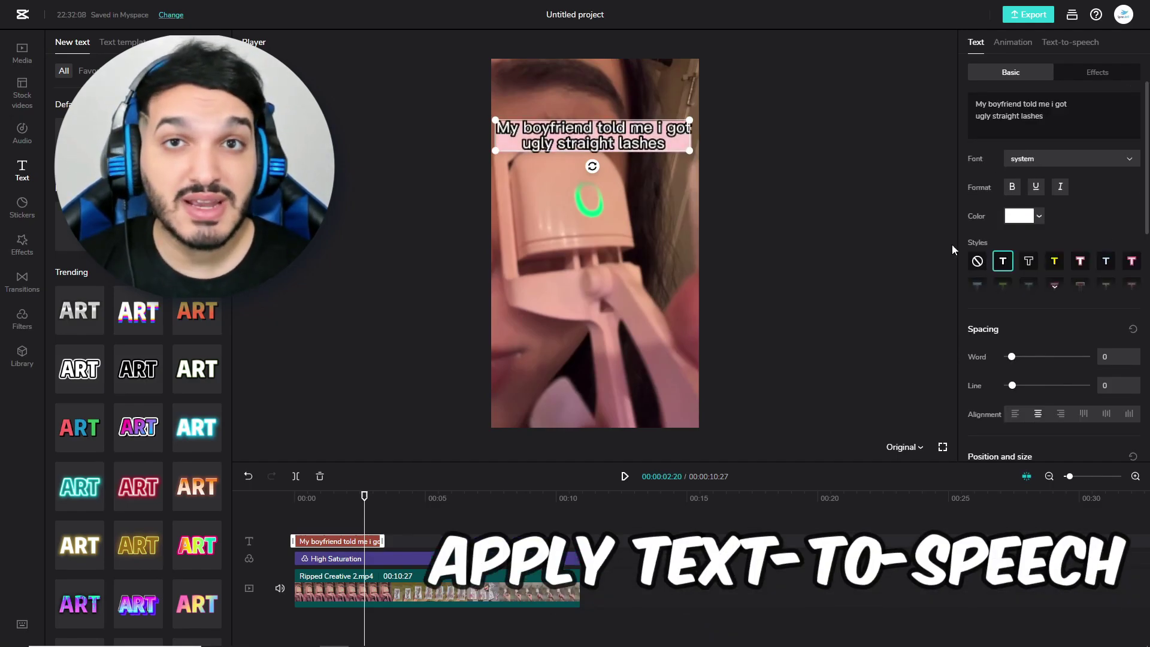
Voice the caption with the Chill Girl text-to-speech voice and play back the result.
click(1058, 43)
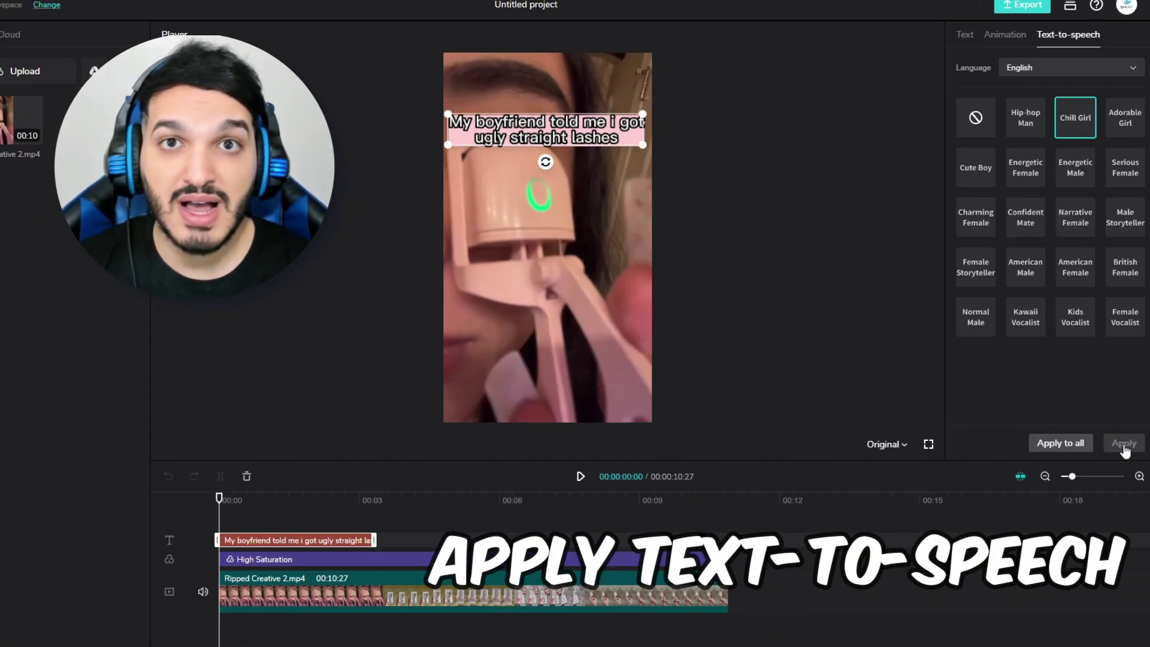
click(1122, 443)
click(576, 476)
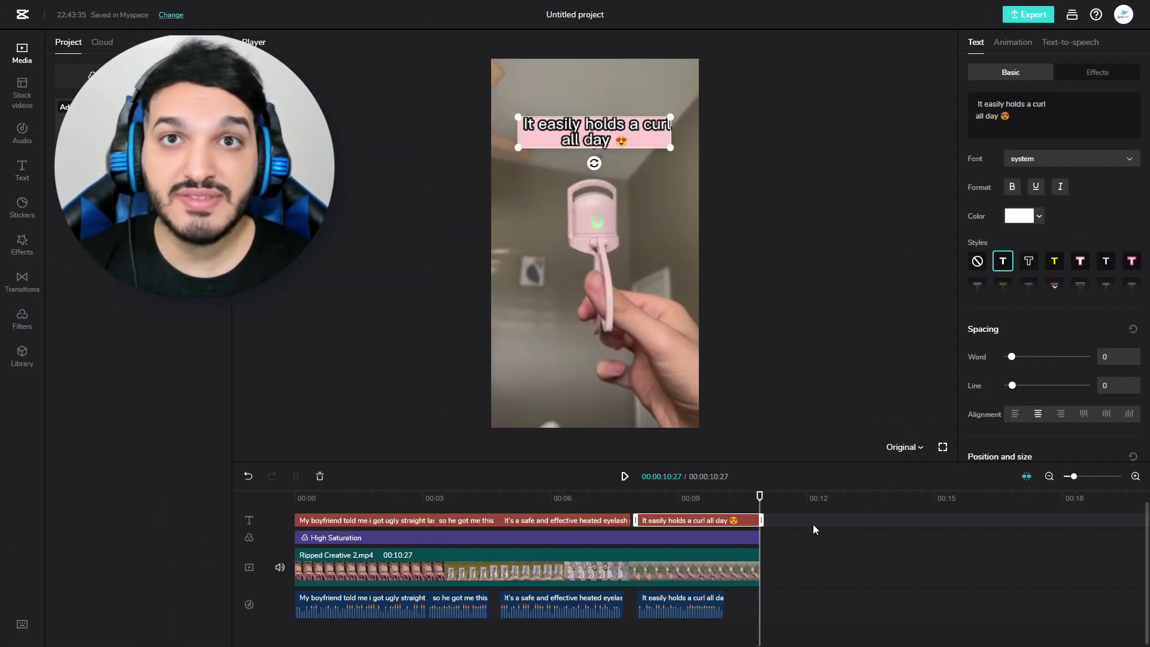
click(814, 523)
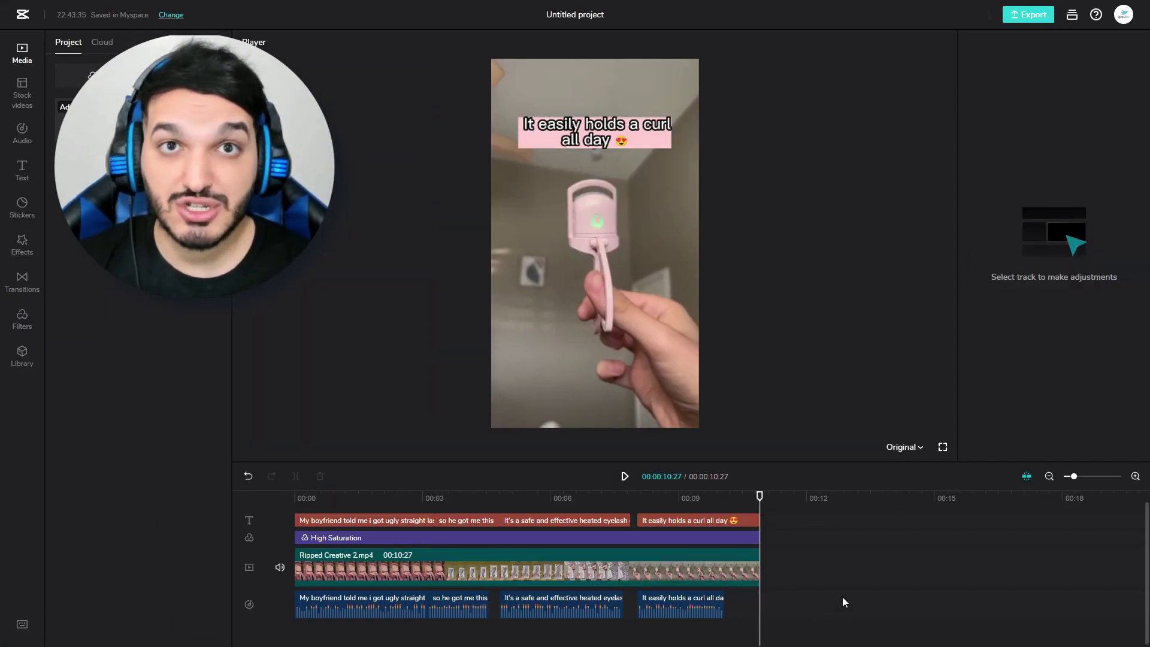
Add the Aesthetic track from the music library to the timeline as background music.
click(24, 135)
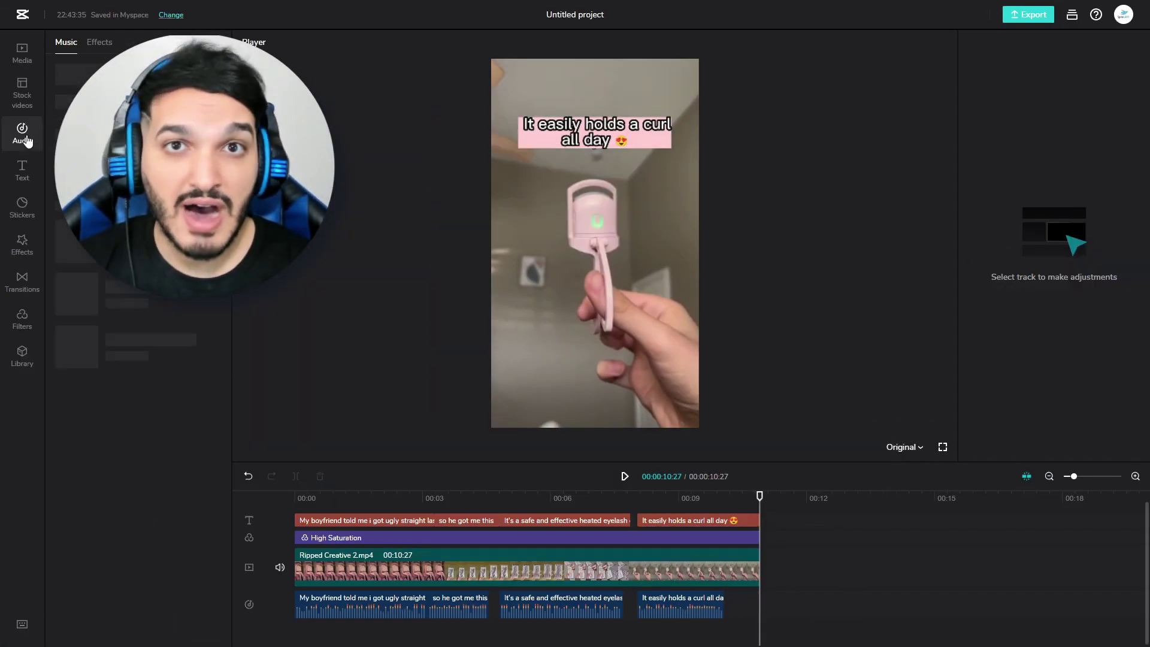
click(77, 251)
drag(80, 254, 829, 544)
Trim the Aesthetic music at the video's 10-second end, delete the excess, and select it.
click(296, 476)
right_click(830, 592)
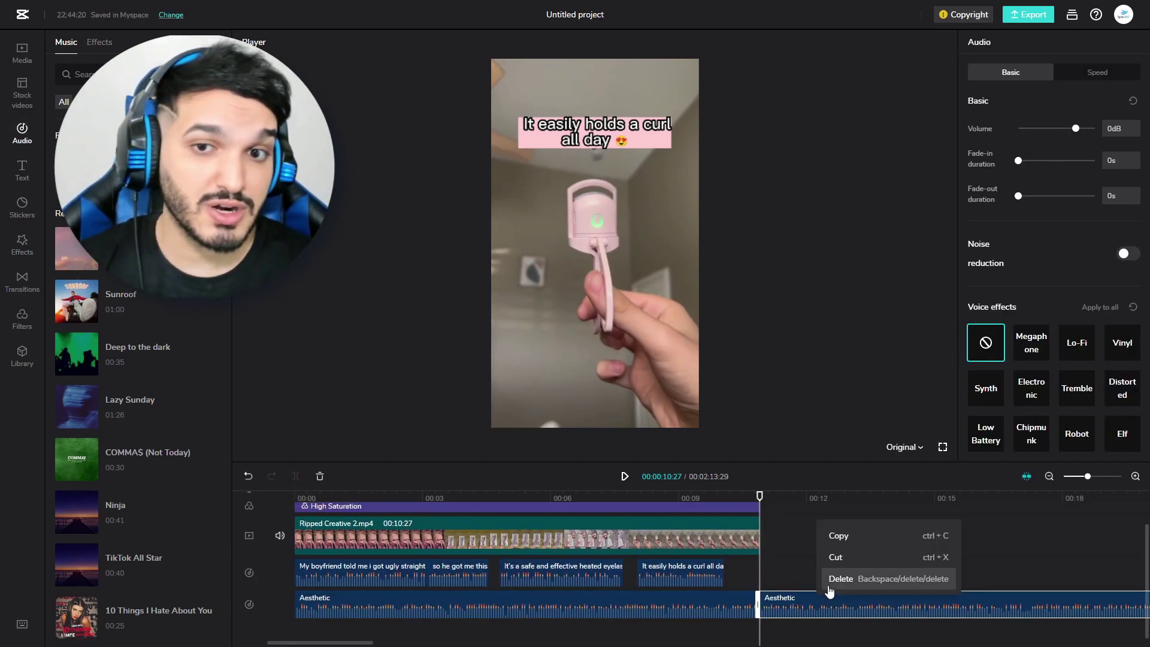
click(829, 581)
click(310, 497)
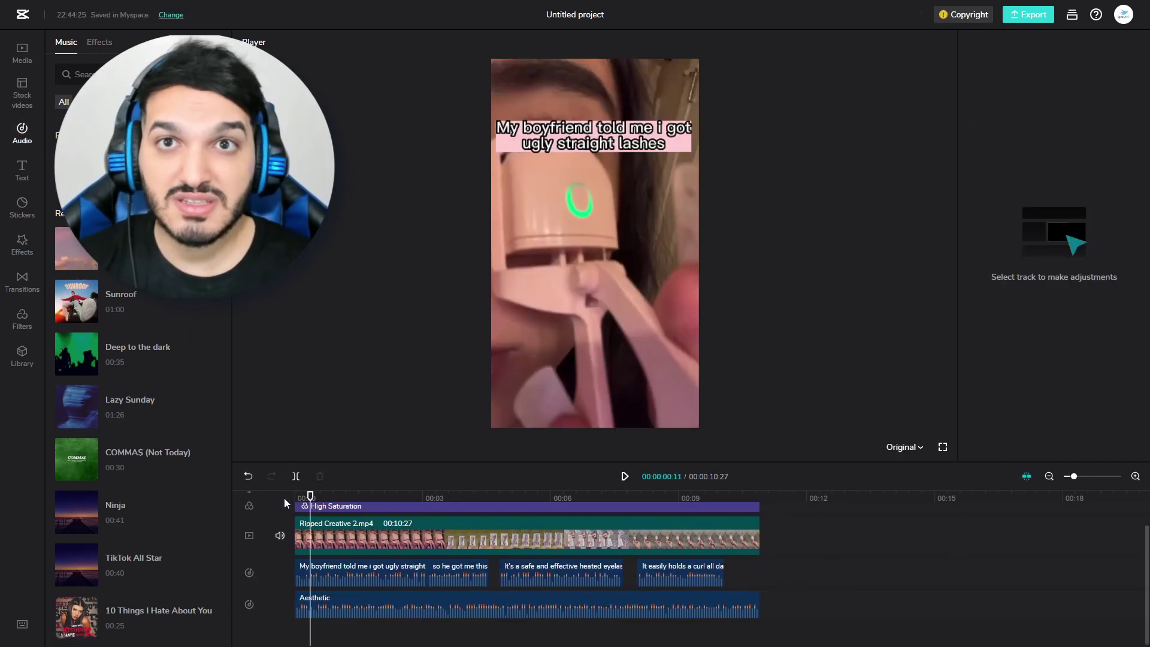
click(285, 503)
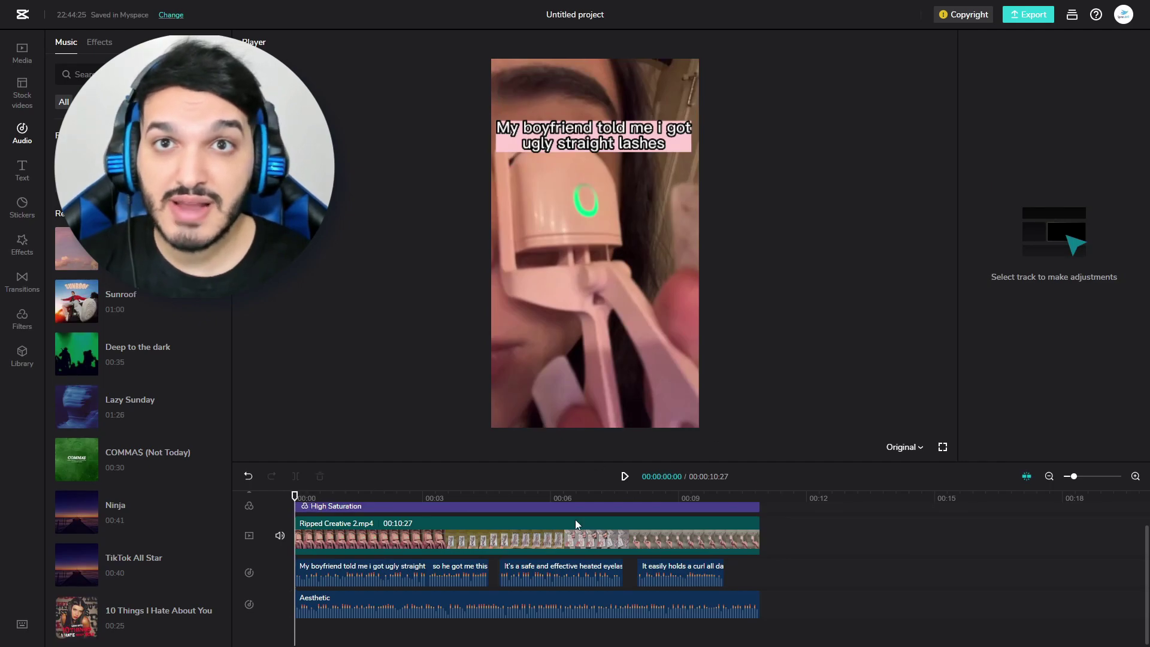
click(404, 609)
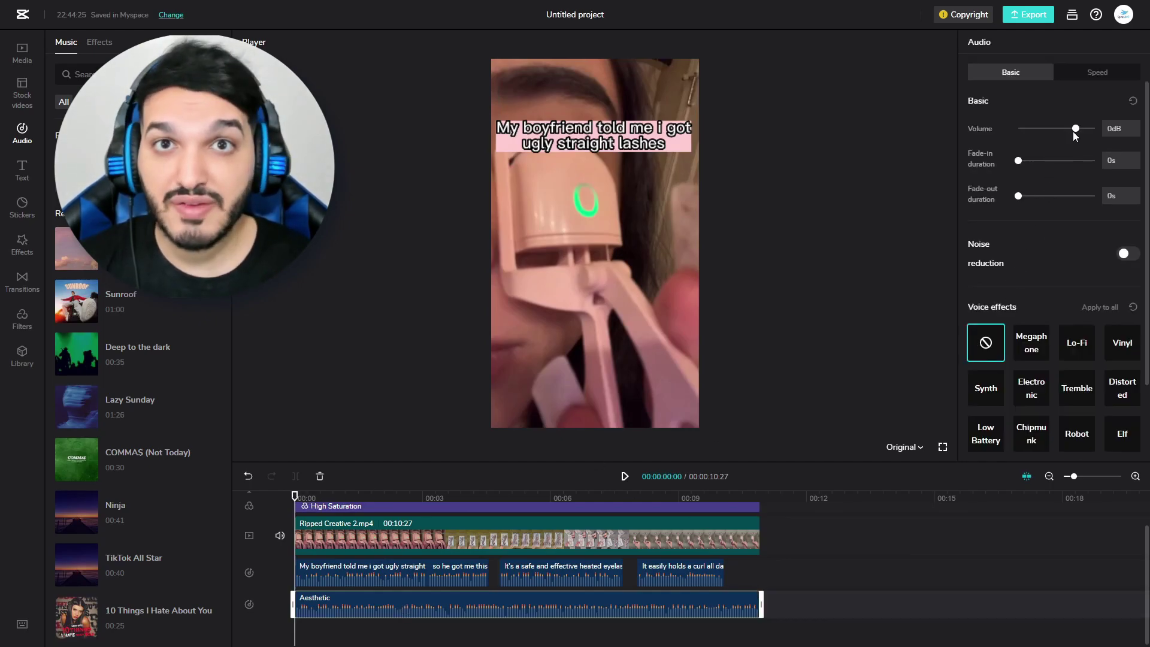